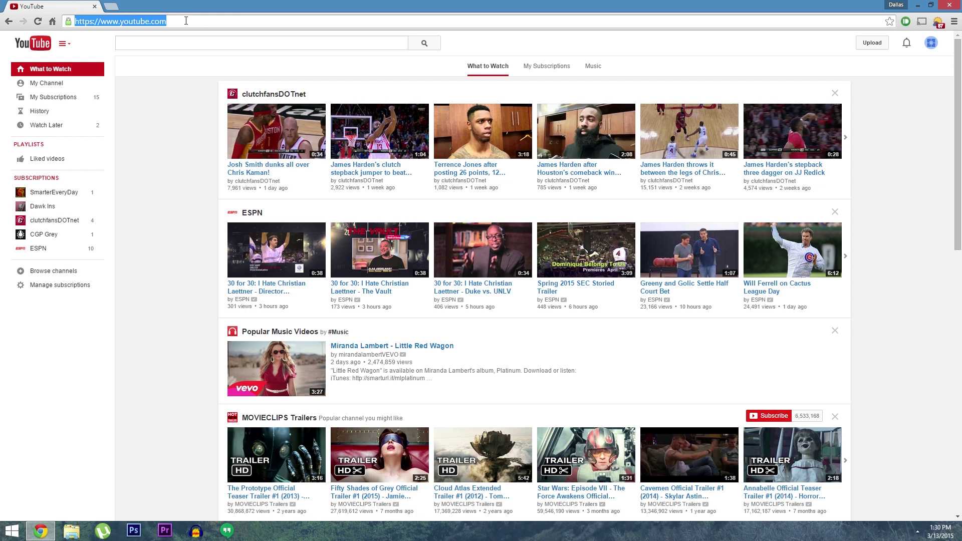
Paste the Time Couch VR Demo link and play it at 2160p 4K quality
right_click(185, 21)
click(214, 80)
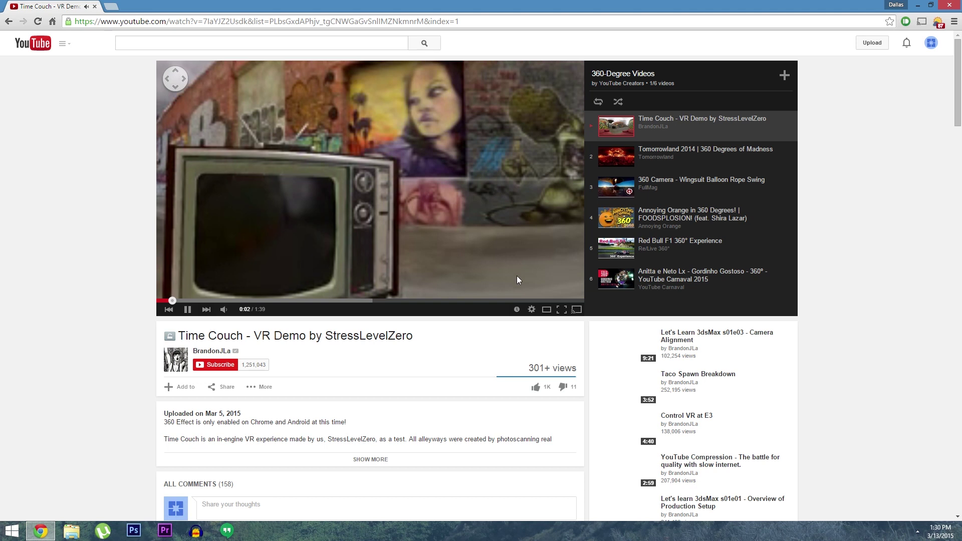
click(532, 310)
click(530, 286)
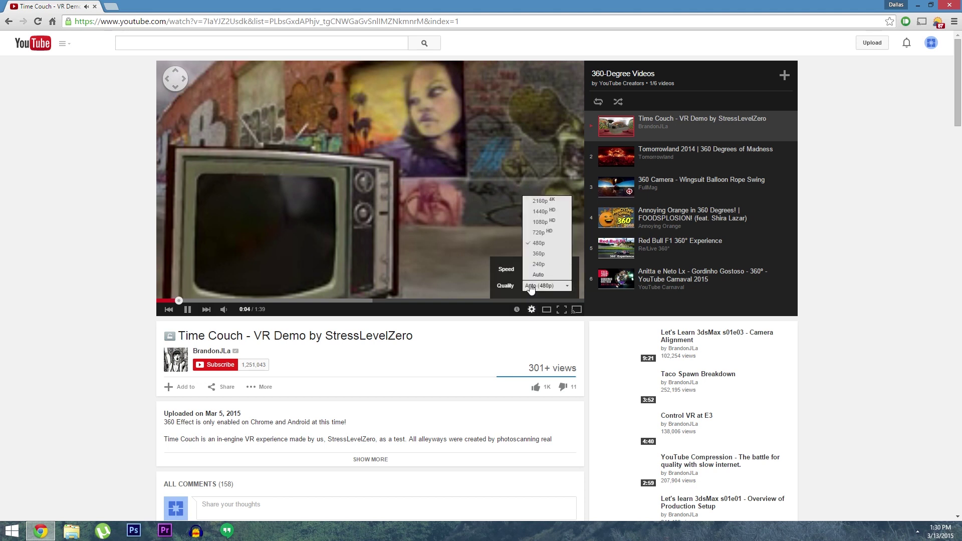
click(539, 201)
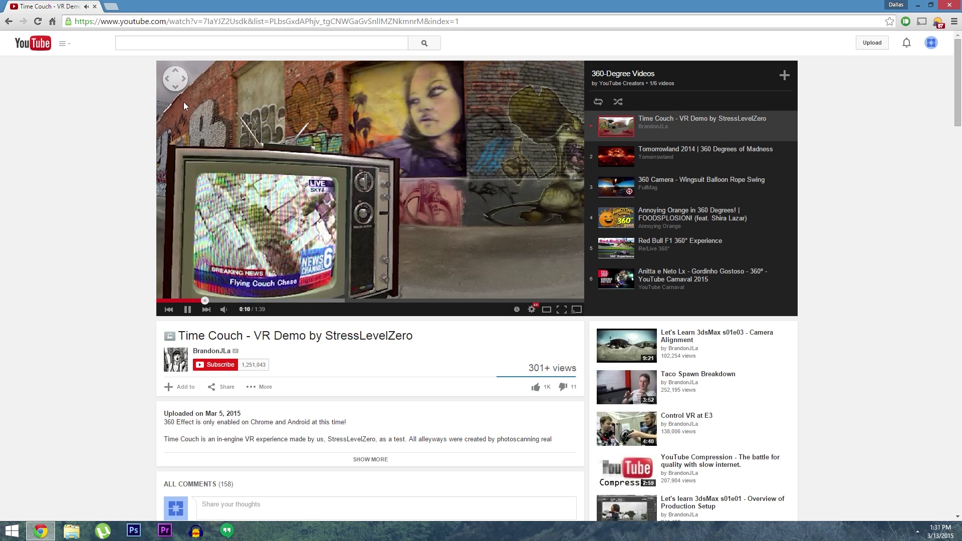
Pan the 360-degree view right, then drag it back toward the old TV
click(185, 79)
click(185, 85)
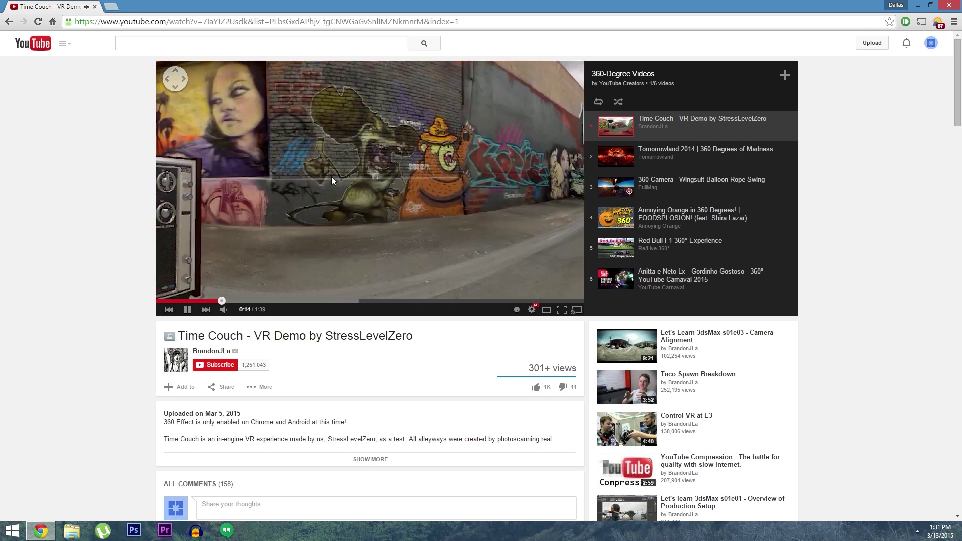
drag(249, 178, 458, 186)
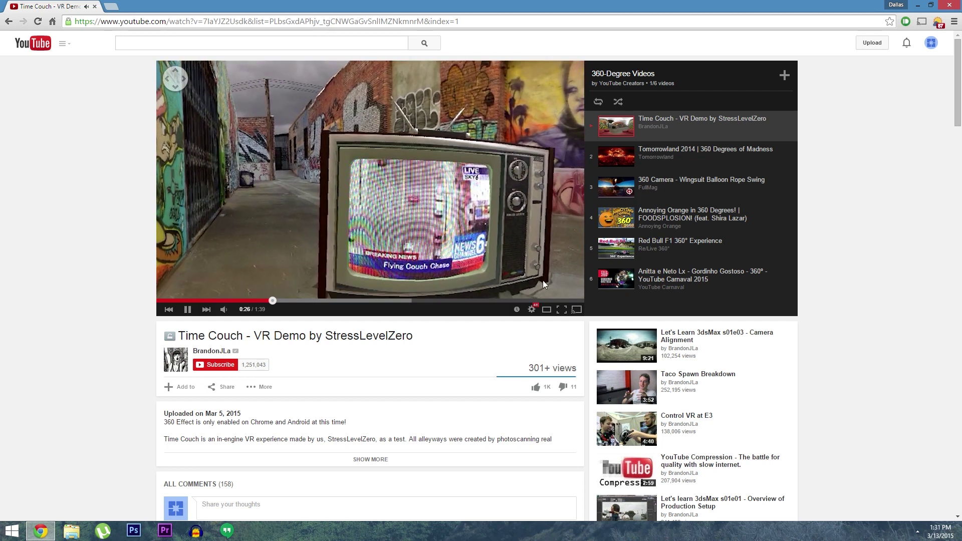
Switch the Time Couch 360 video to full screen
click(561, 310)
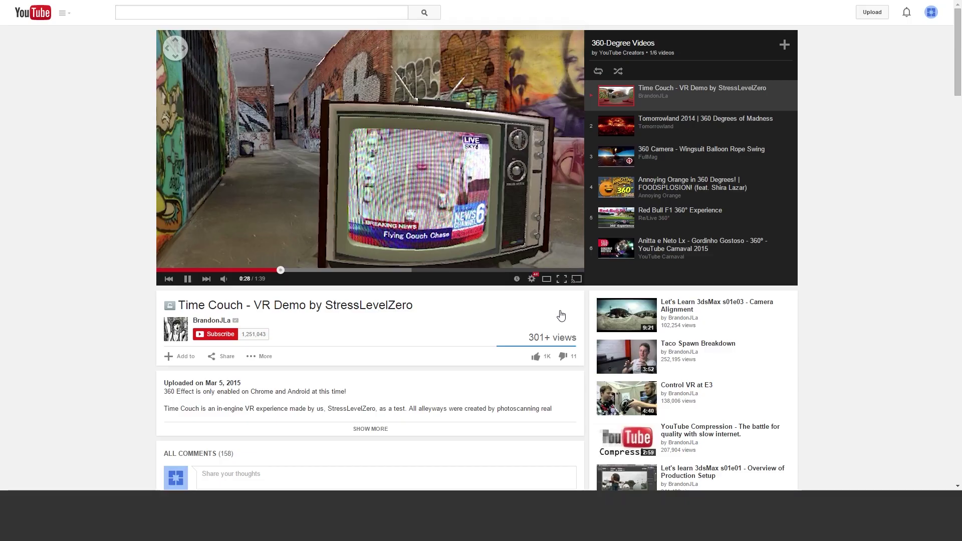